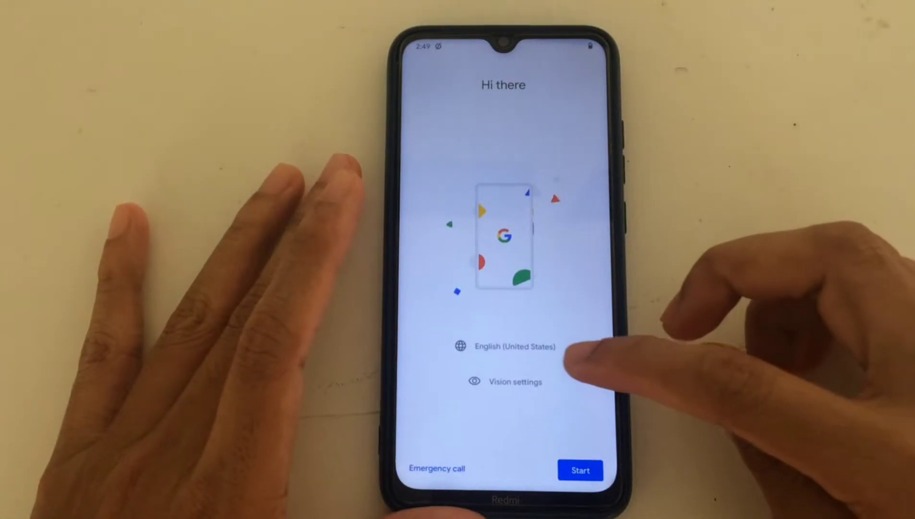
- Start Android setup from the Hi there welcome screen in English (United States)
left_click(581, 469)
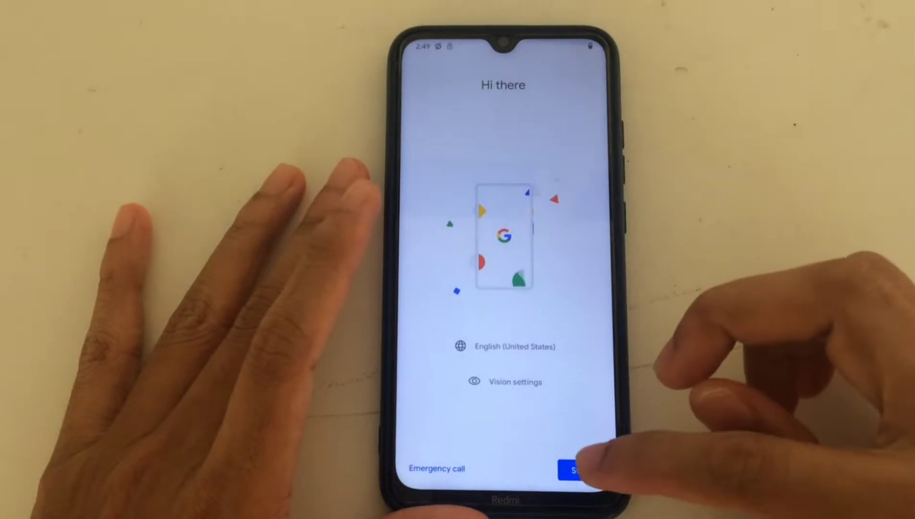